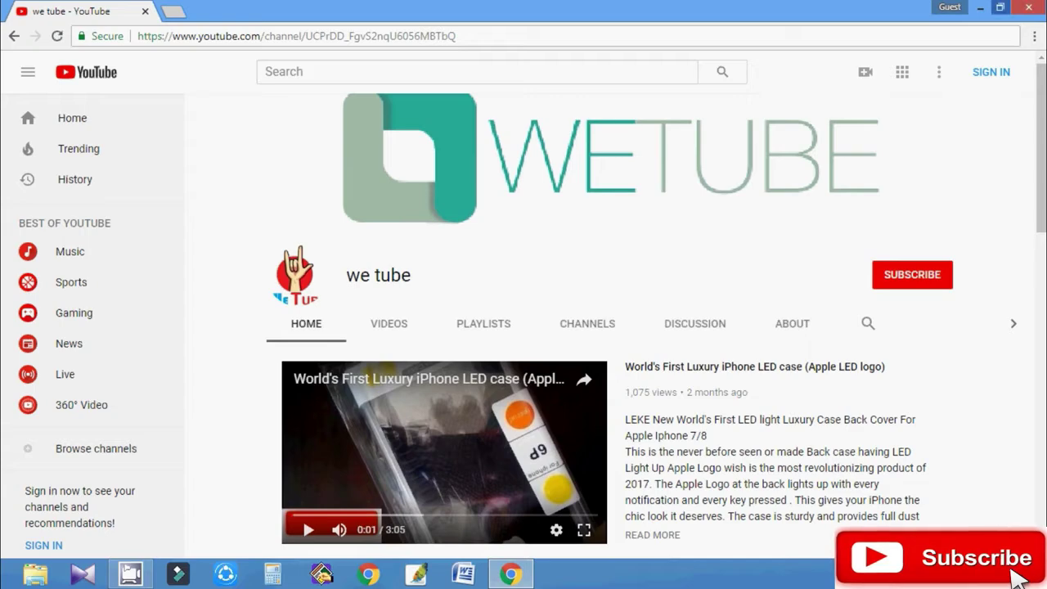
Step: Switch to the blank Word document and insert the picture Funny-cartoon-face-expression-design-vector-09 from the Desktop
left_click(979, 8)
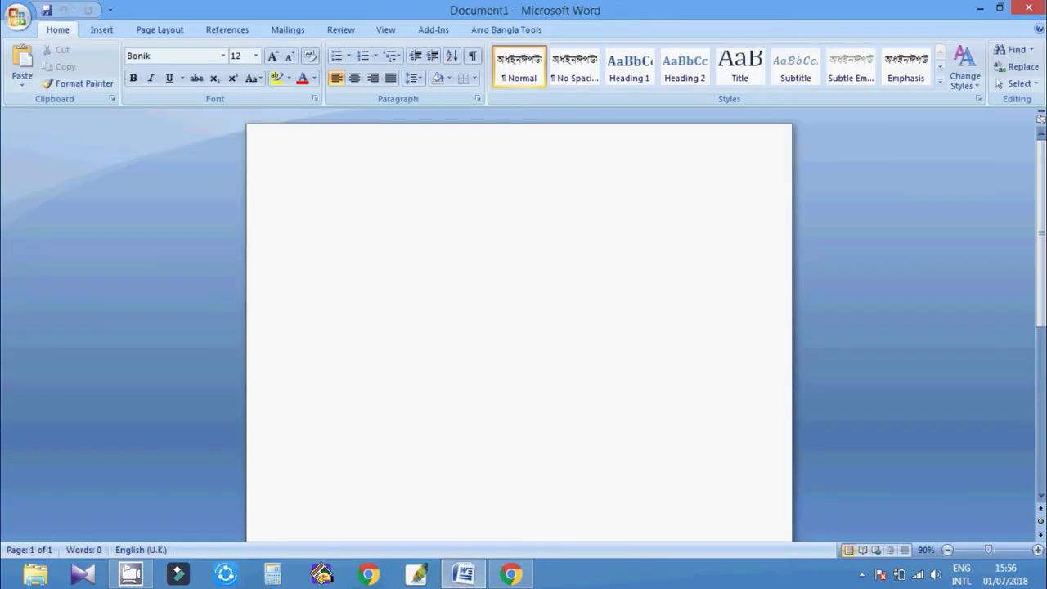
left_click(101, 29)
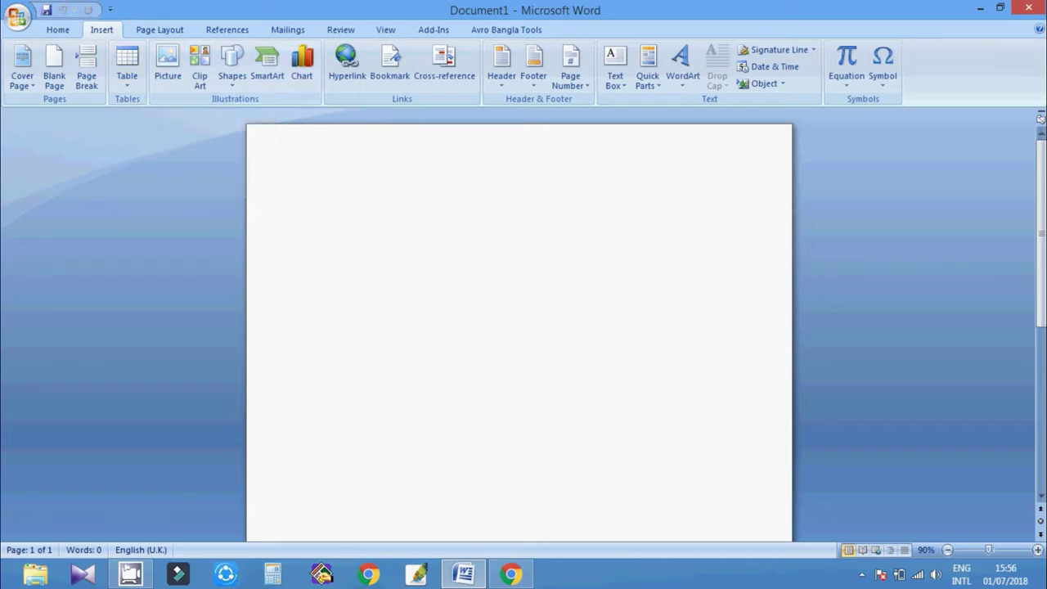
left_click(168, 61)
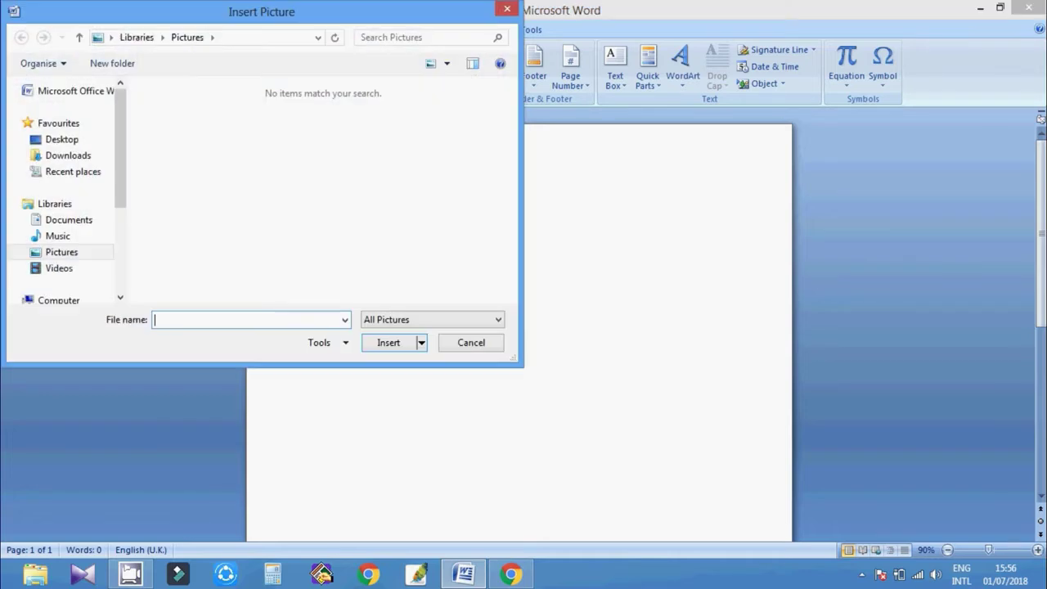
left_click(61, 139)
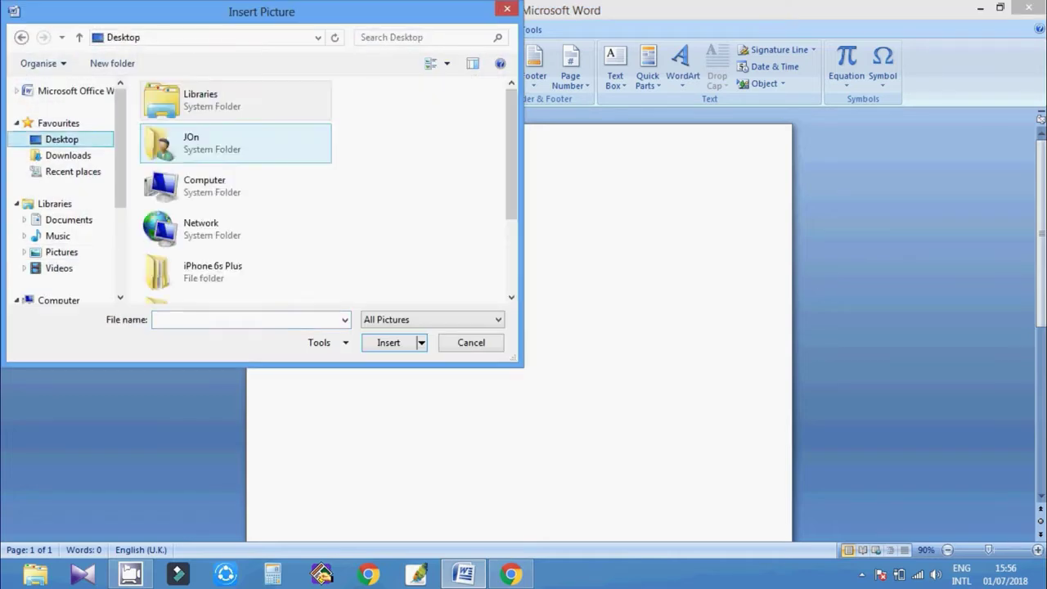
scroll(237, 163, "down", 3)
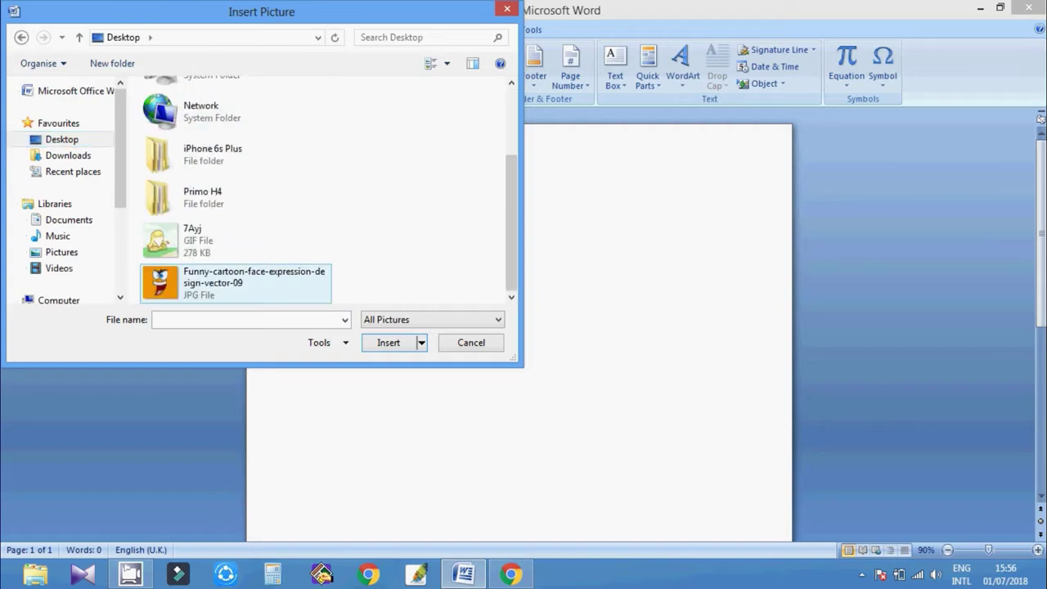
double_click(197, 286)
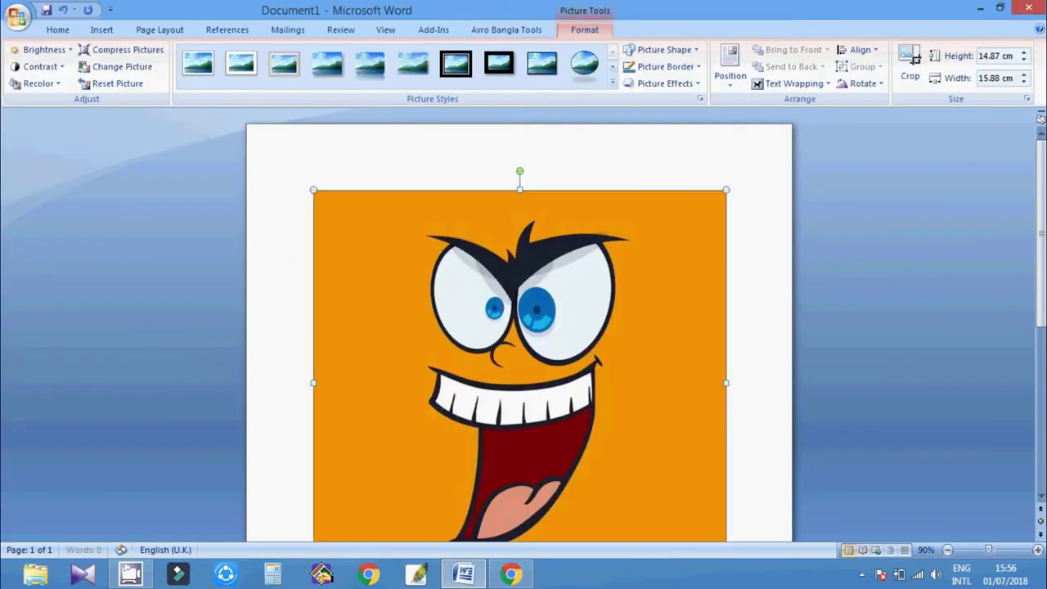
scroll(519, 326, "up", 3)
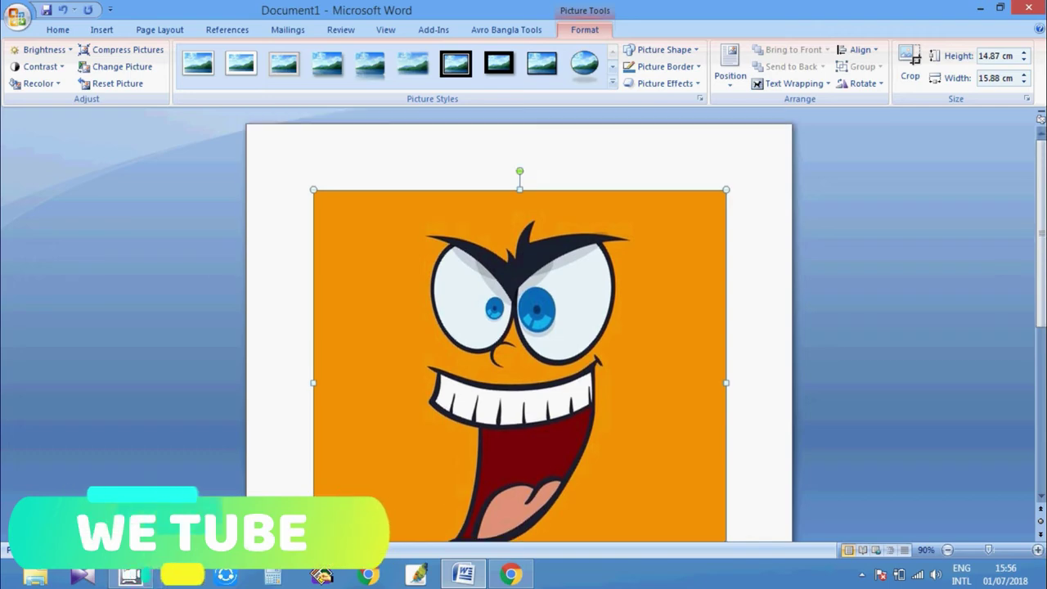
scroll(520, 326, "down", 2)
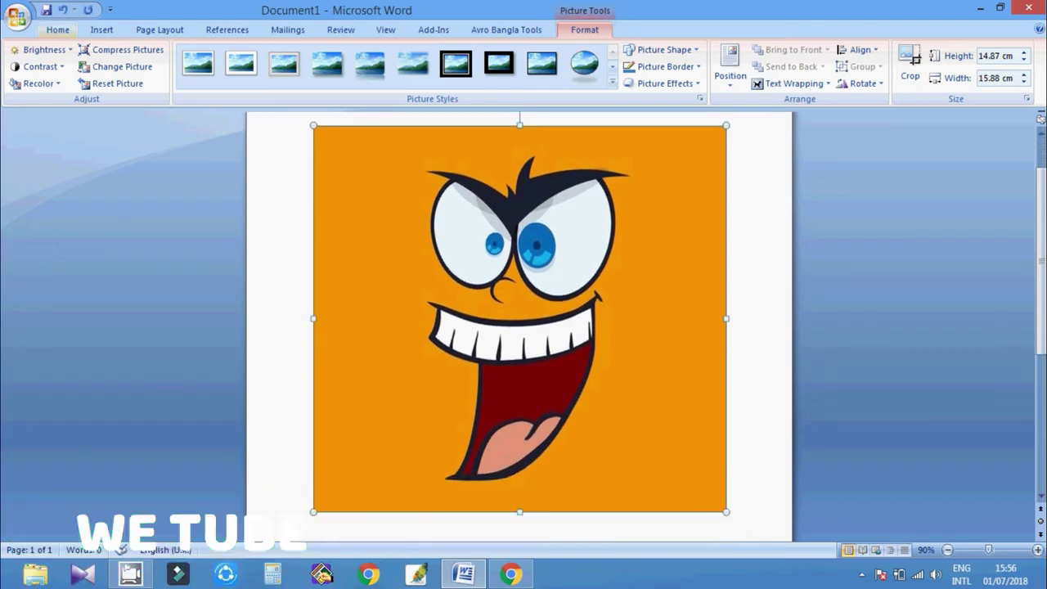
Step: Try to insert a Simple Text Box while the picture is selected, and undo the insertion
left_click(101, 29)
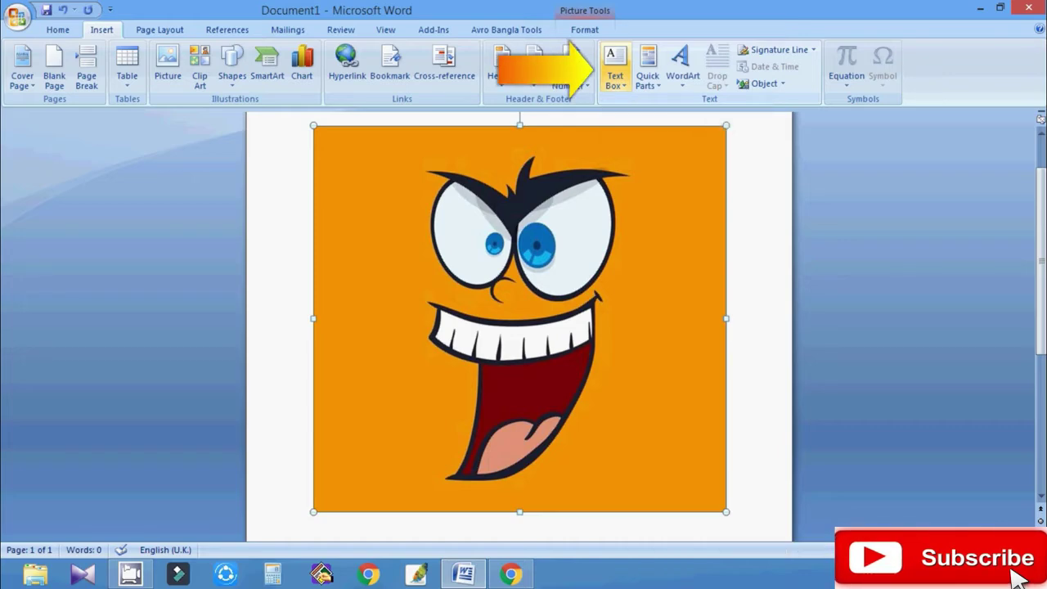
left_click(614, 66)
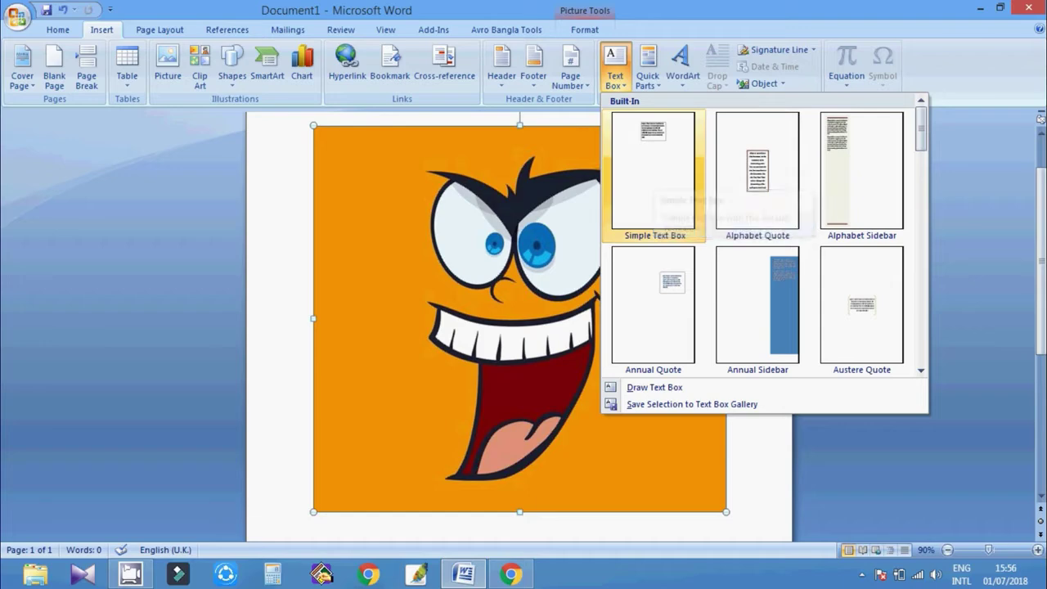
left_click(654, 172)
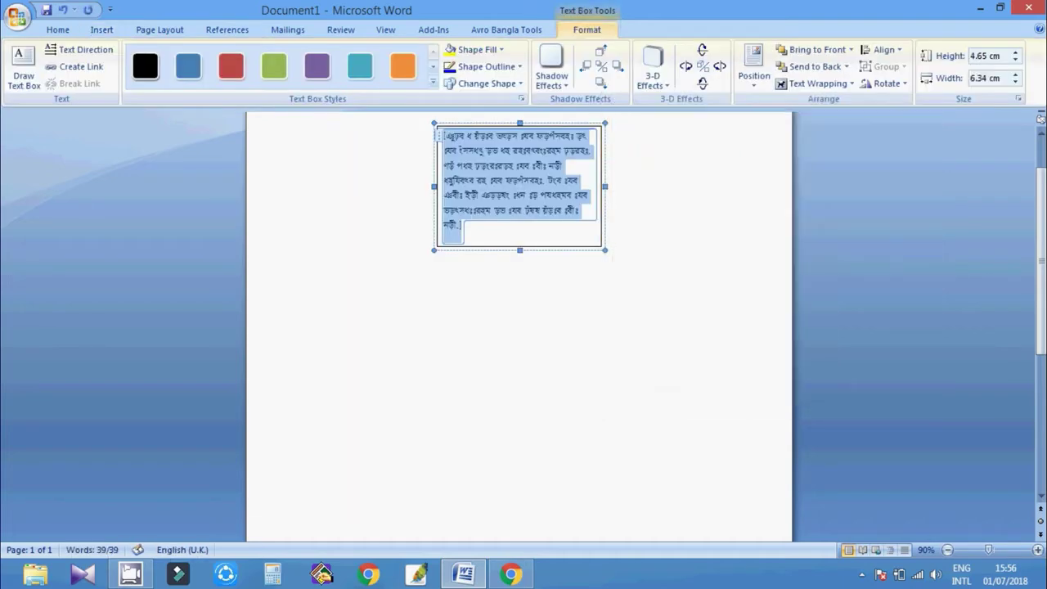
key("ctrl+z")
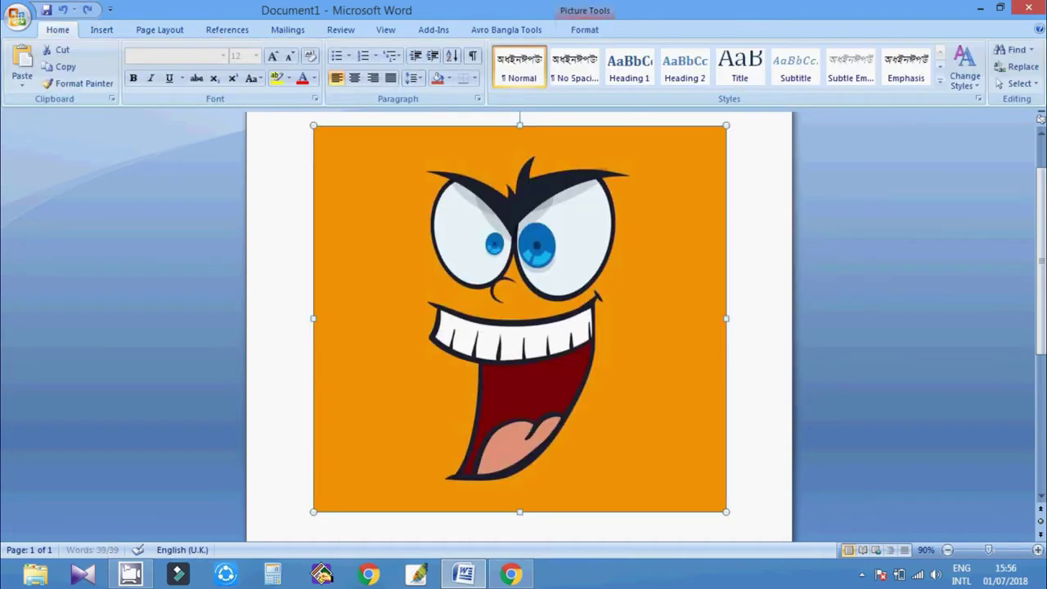
Step: Deselect the picture, then insert a Simple Text Box and place it over the cartoon's larger blue eye
scroll(520, 326, "down", 3)
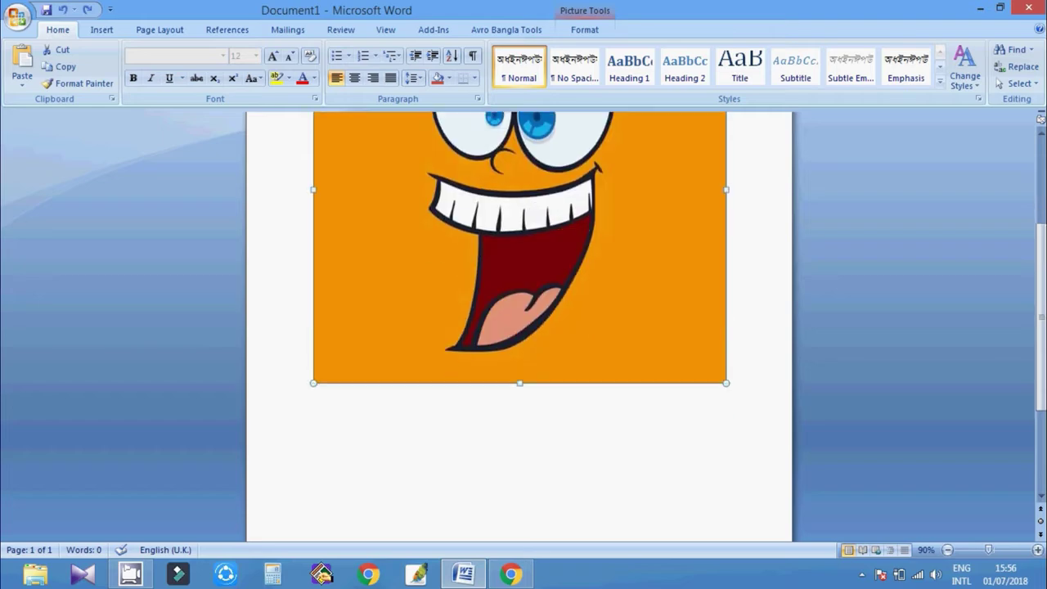
left_click(519, 442)
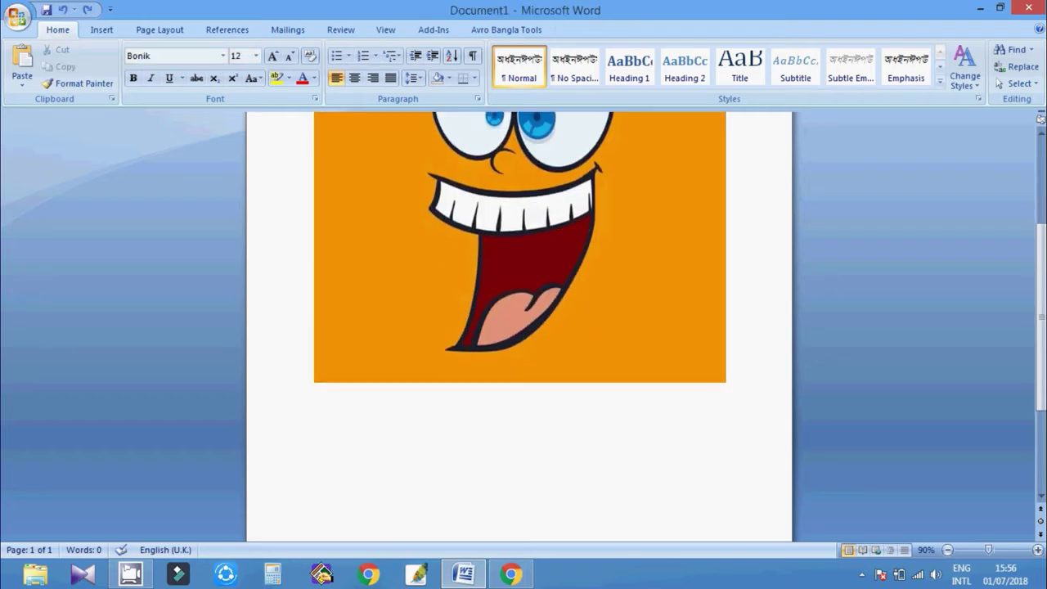
scroll(519, 327, "up", 5)
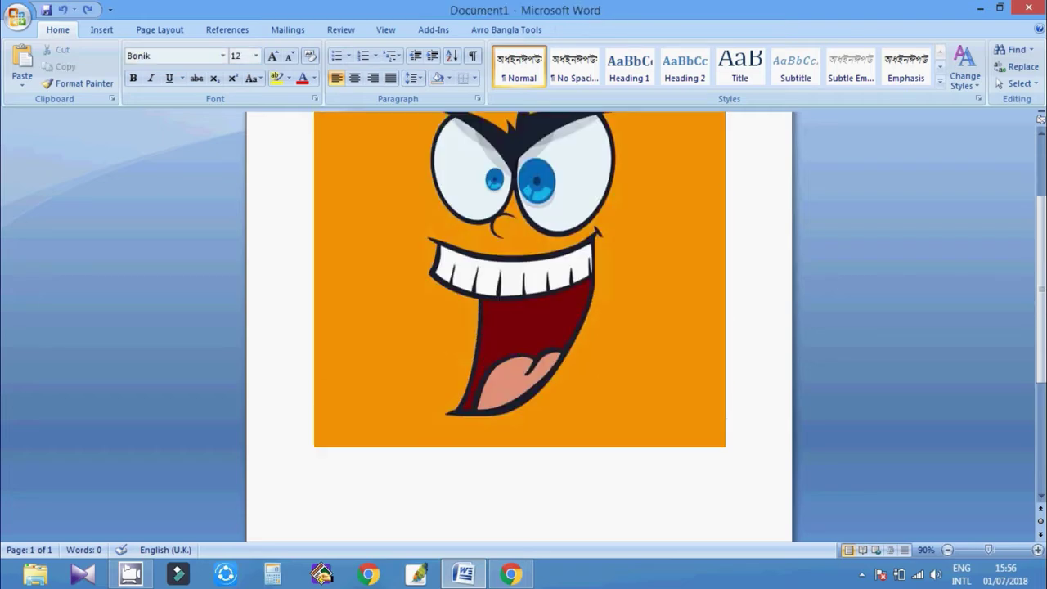
left_click(519, 344)
scroll(519, 343, "down", 7)
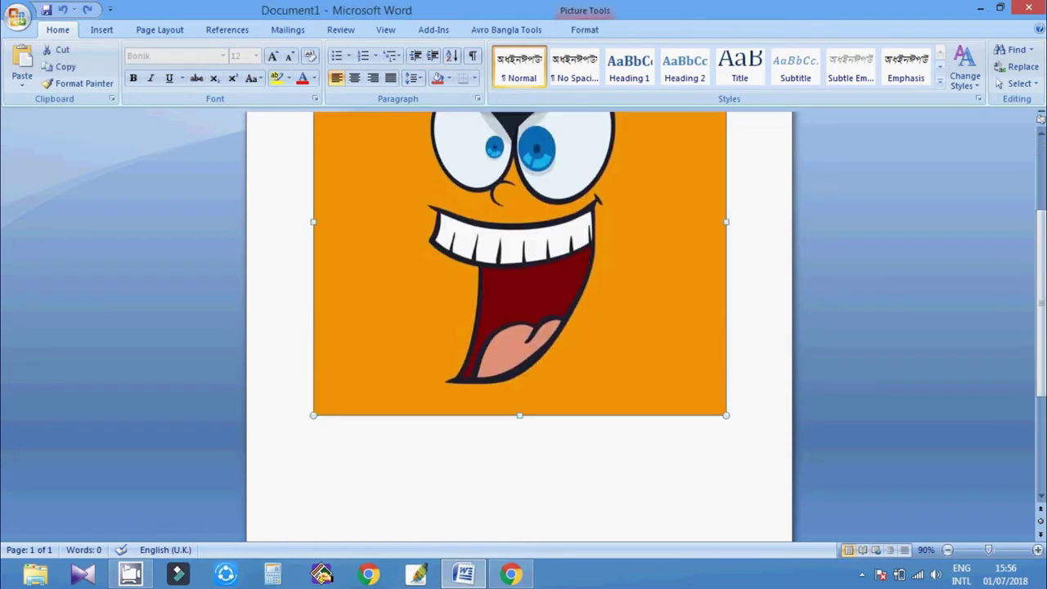
left_click(726, 280)
scroll(519, 327, "up", 7)
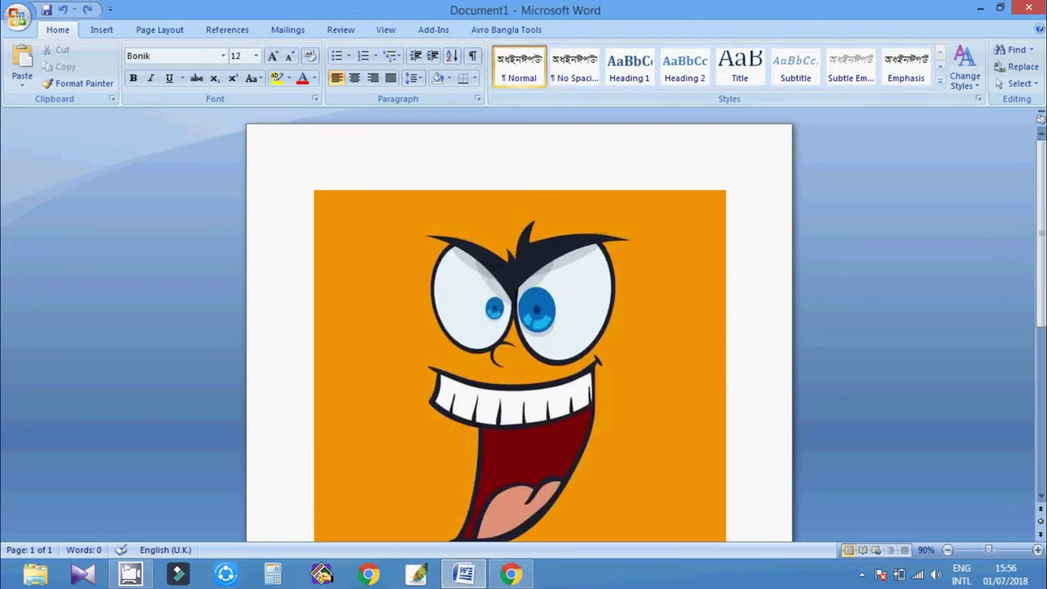
left_click(102, 30)
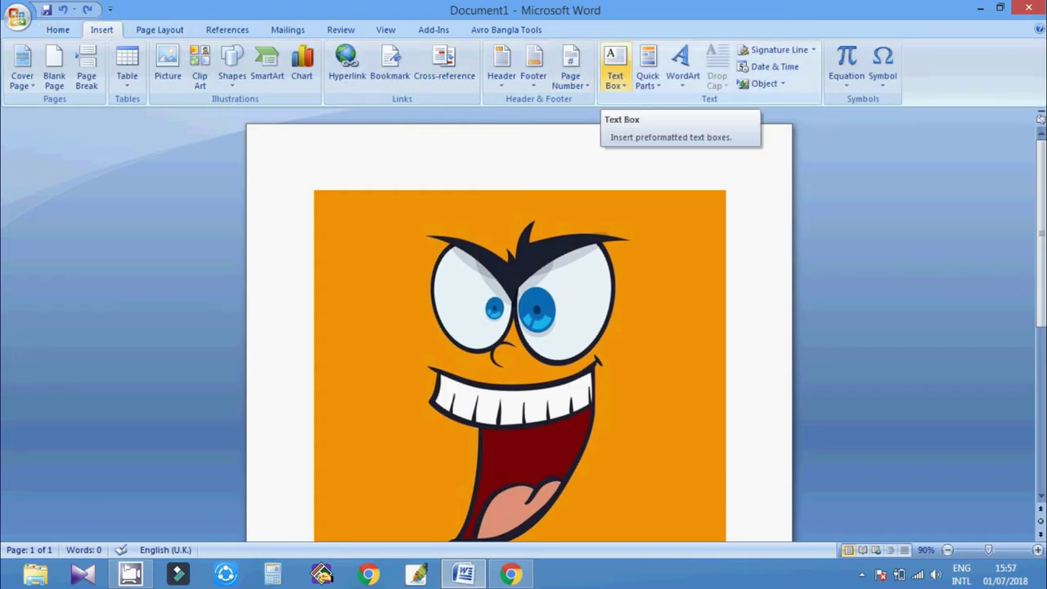
left_click(614, 67)
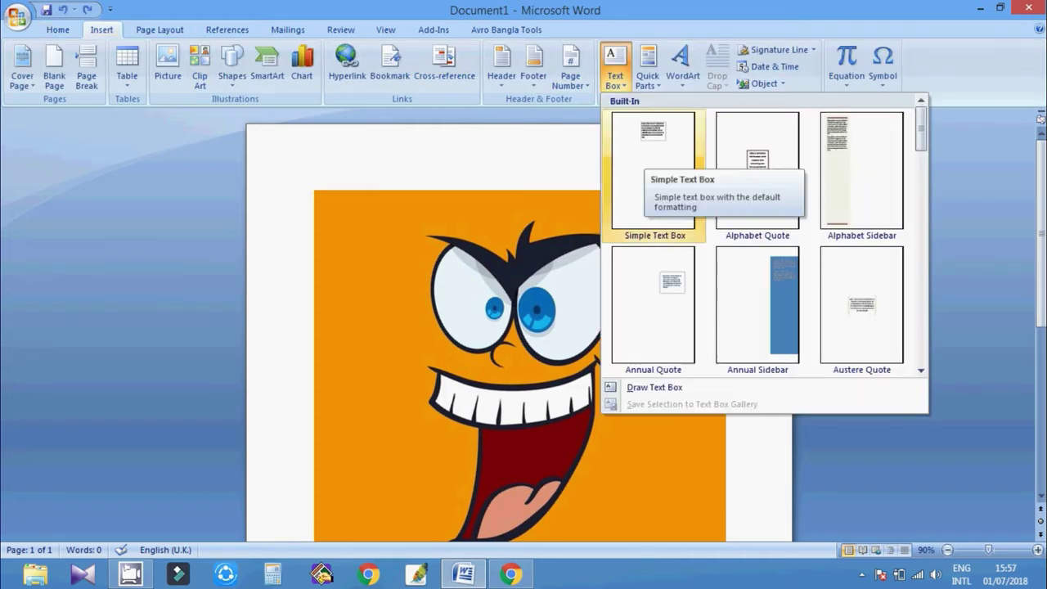
left_click(652, 171)
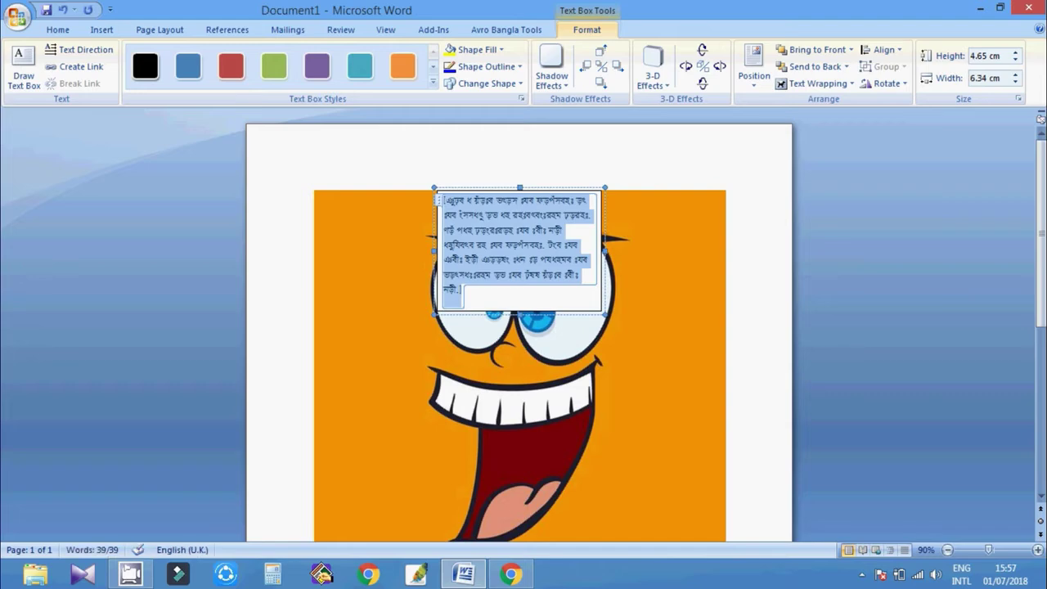
key("BackSpace")
left_click_drag(531, 274, 617, 263)
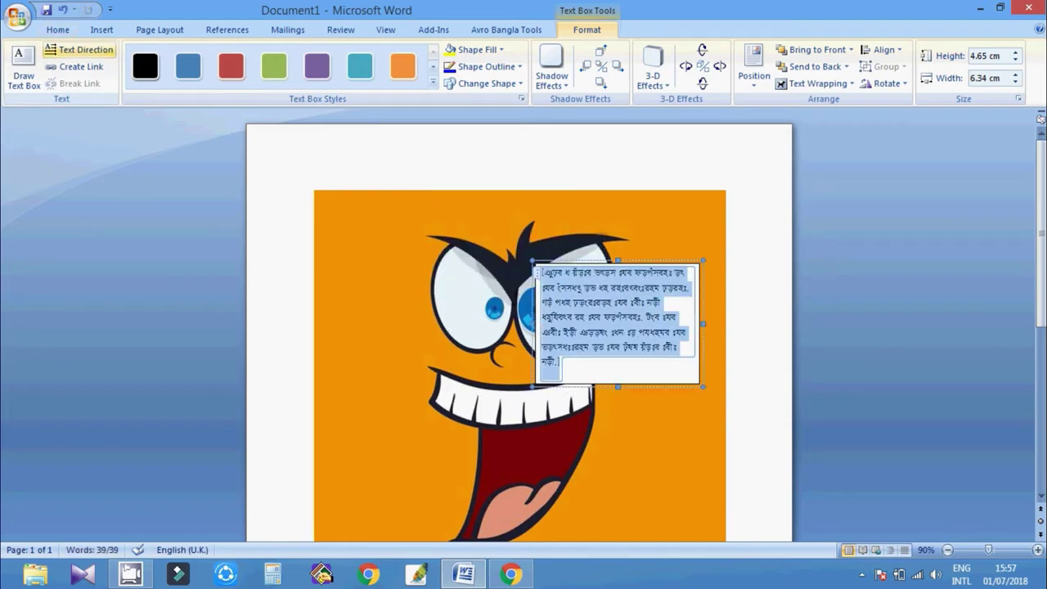
Step: Change the font of the text box's placeholder text to Adobe Fan Heiti Std B
left_click(57, 29)
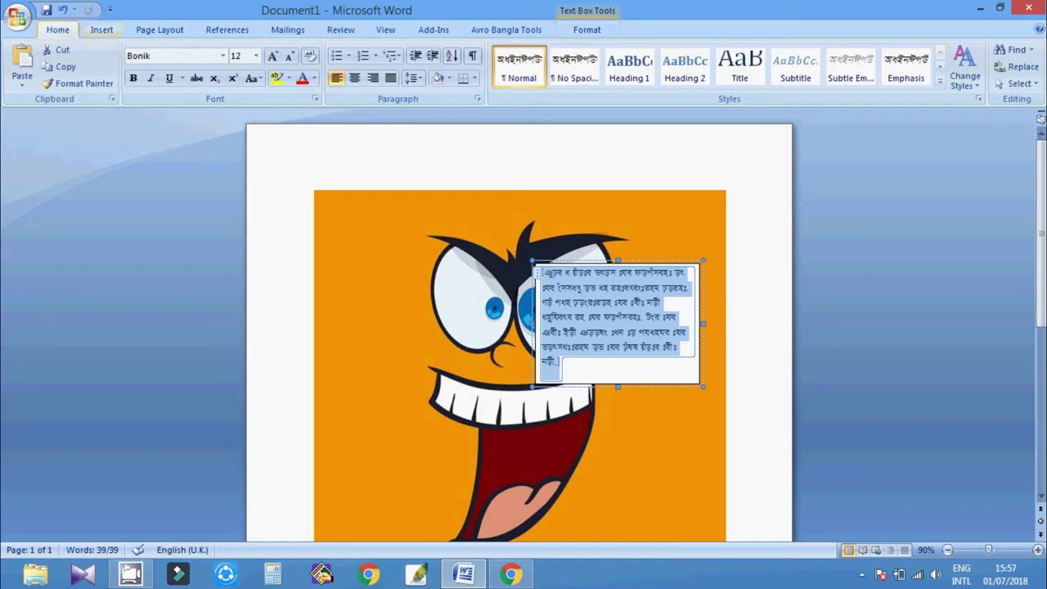
left_click(171, 55)
left_click(223, 56)
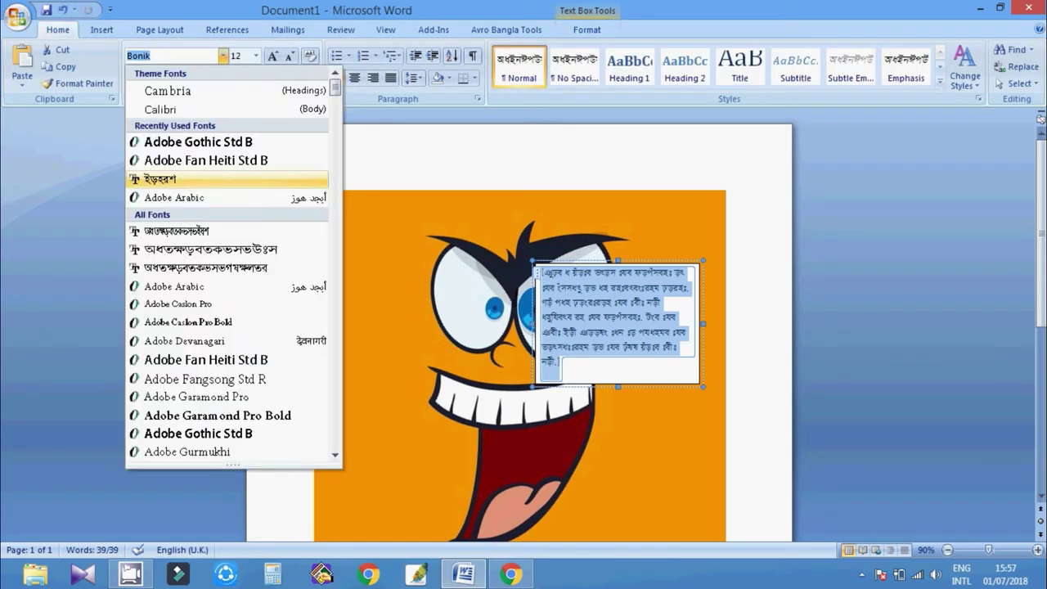
key("Escape")
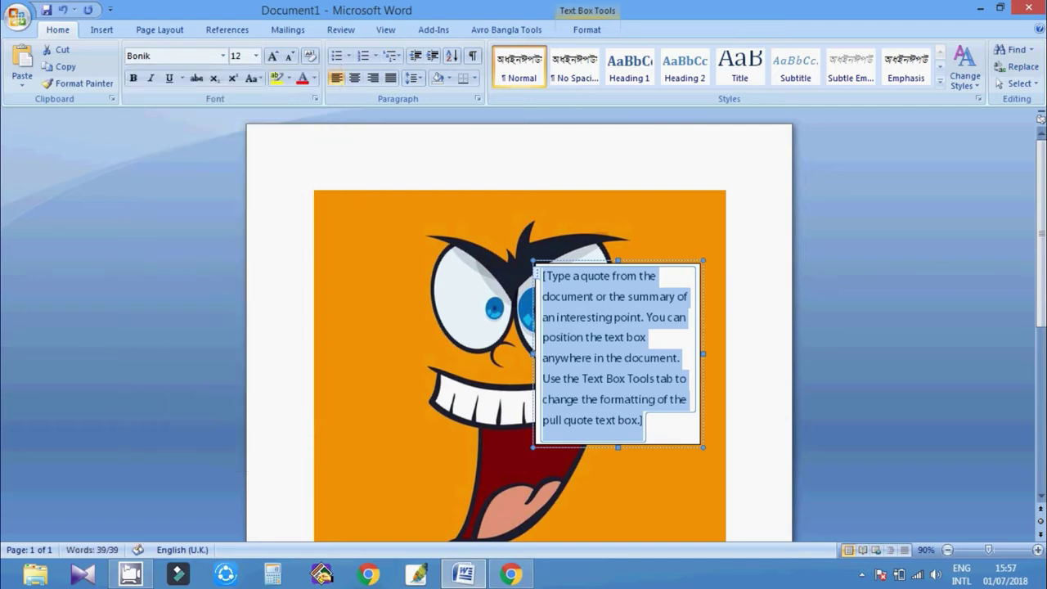
Step: Clear all the placeholder text from the text box, leaving it empty
type("ল")
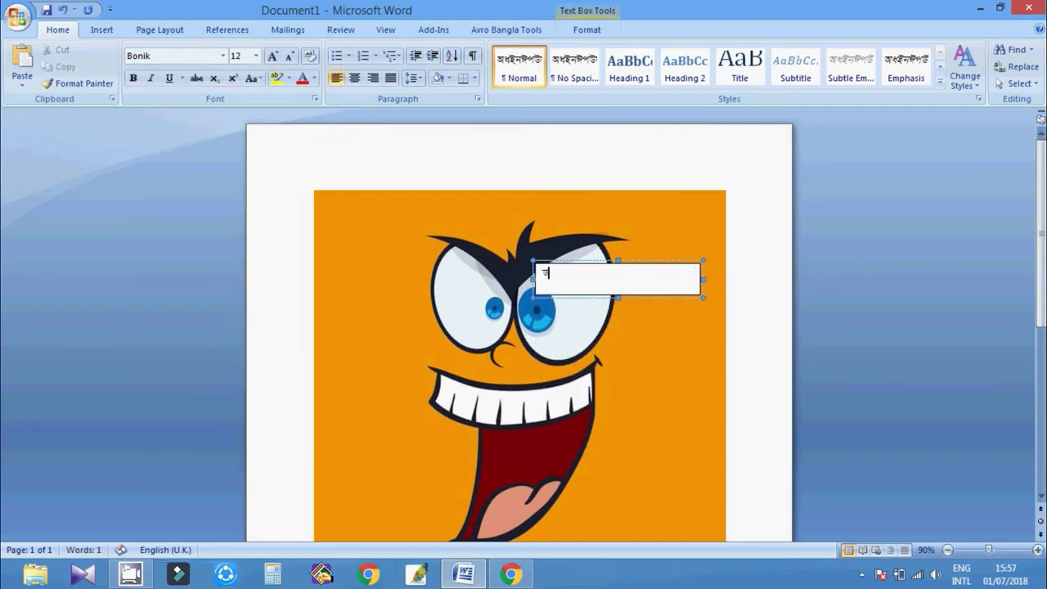
type("বষ")
key("BackSpace")
key("BackSpace")
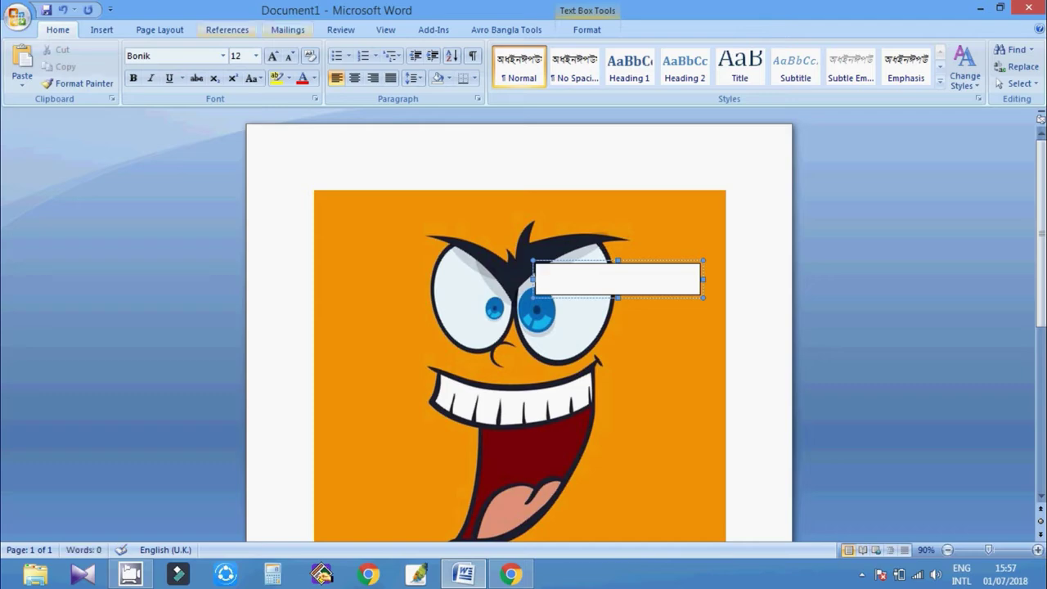
Step: Set the text box's font to Adobe Gothic Std B and enter "Welcome to We tube channel"
left_click(222, 55)
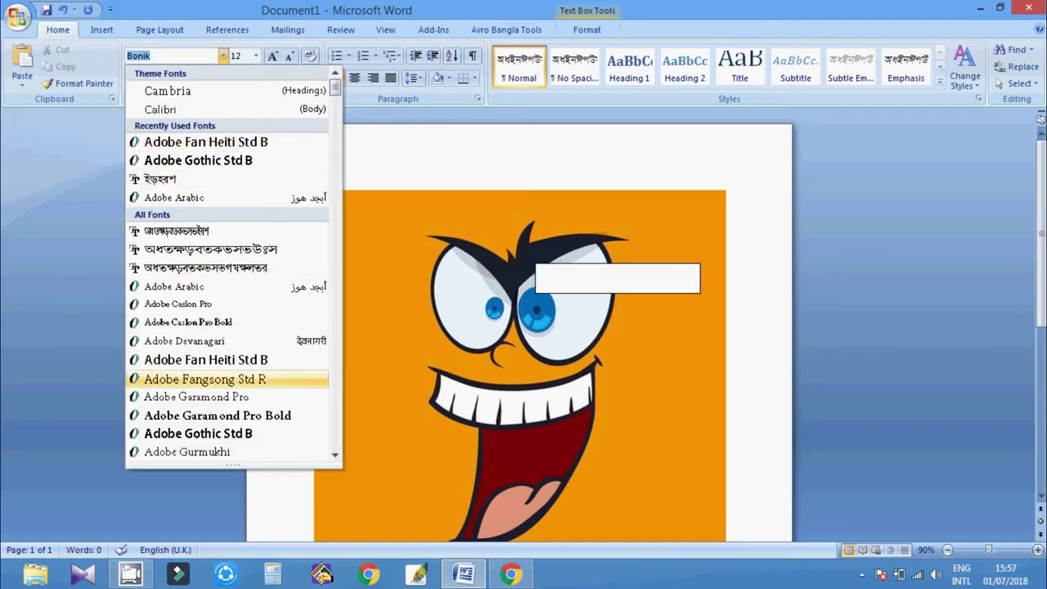
left_click(198, 432)
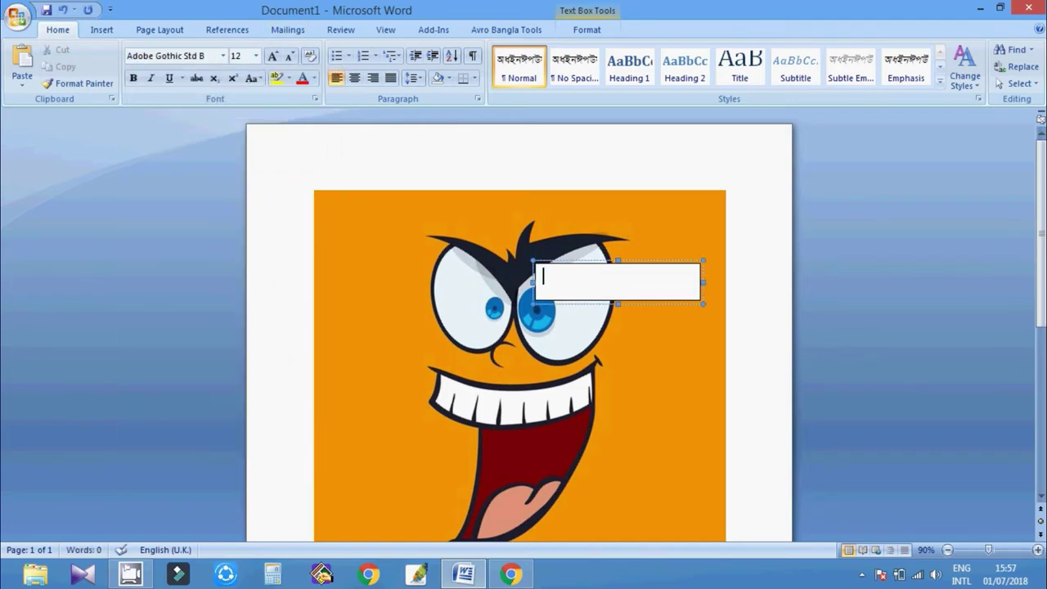
type("Welcome")
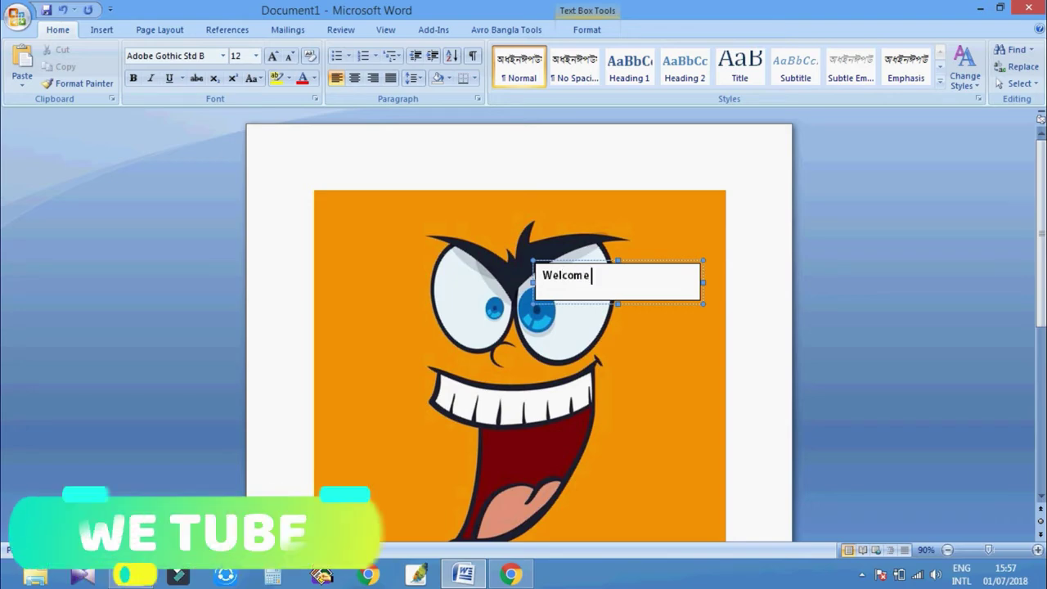
type(" to W")
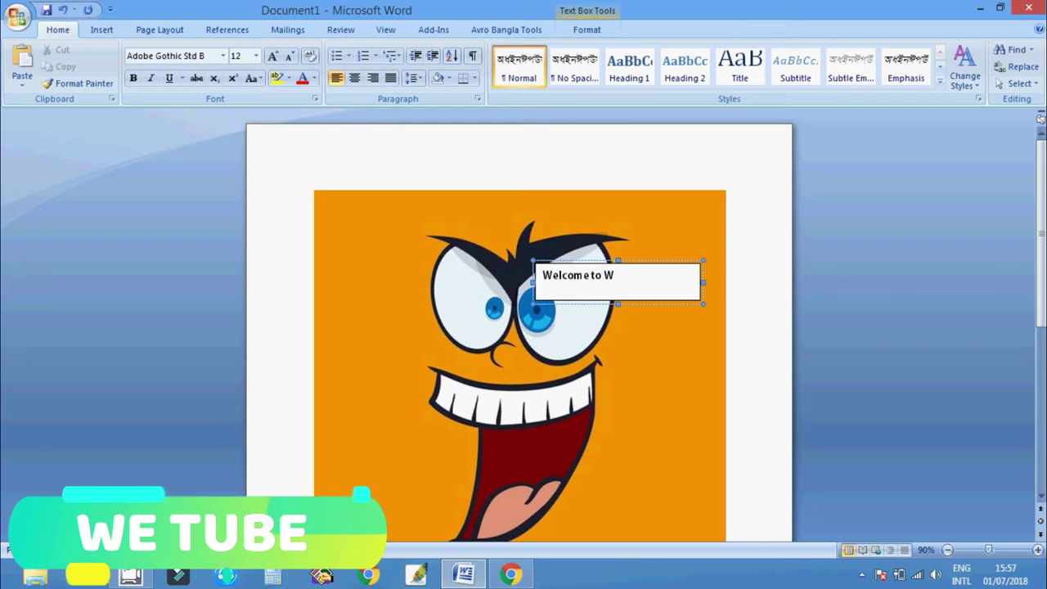
type("e tub")
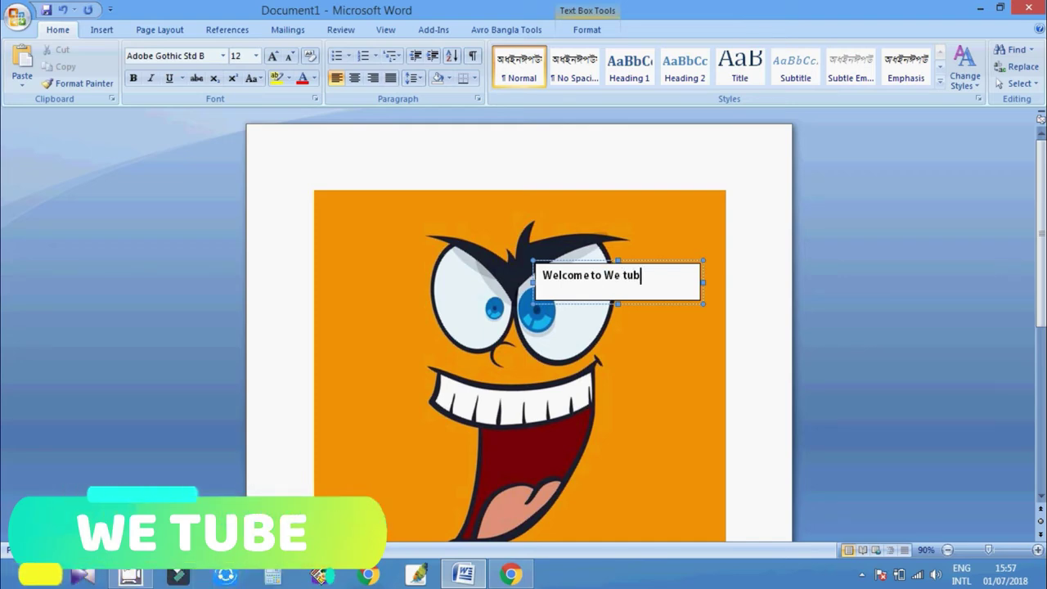
type("e channel")
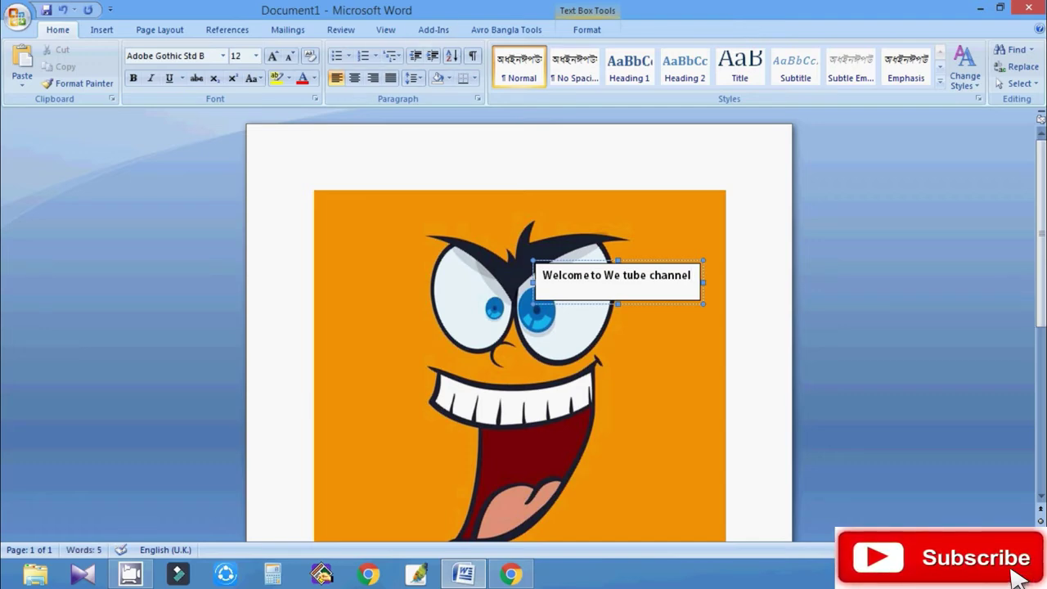
key("Escape")
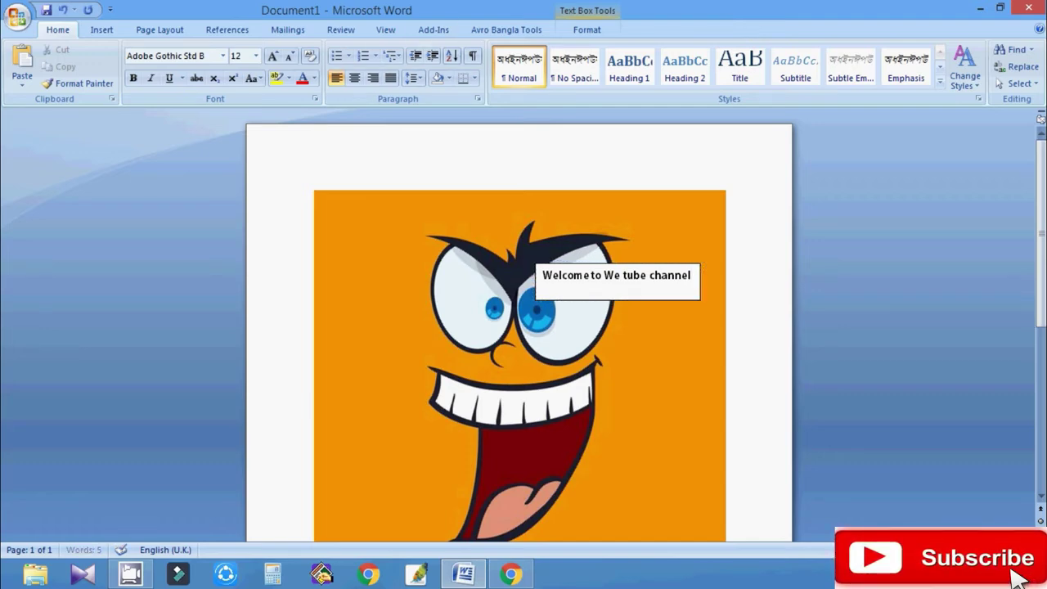
Step: Move the text box to the picture's left edge, beside the cartoon's open mouth
left_click_drag(535, 291, 449, 246)
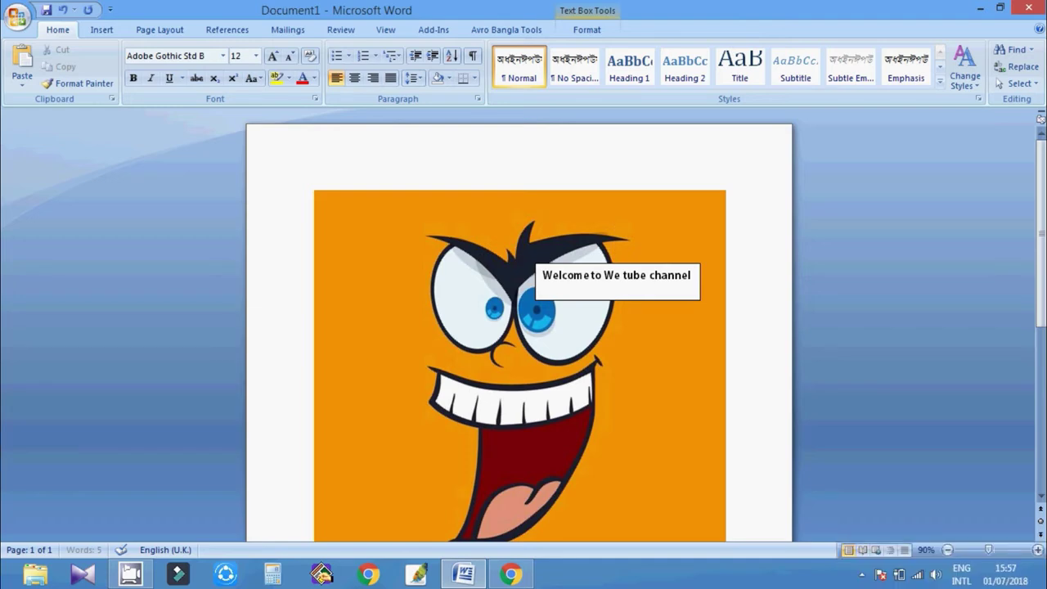
left_click_drag(535, 291, 316, 462)
scroll(519, 327, "down", 5)
scroll(518, 327, "up", 1)
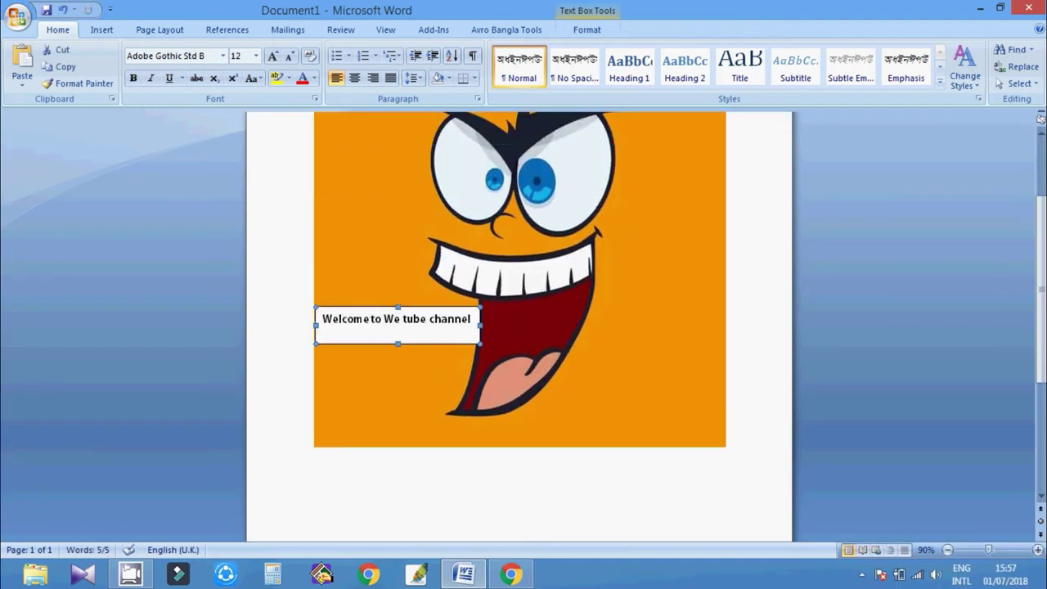
Step: Remove the fill from the "Welcome to We tube channel" text box by applying No Fill
scroll(520, 327, "up", 2)
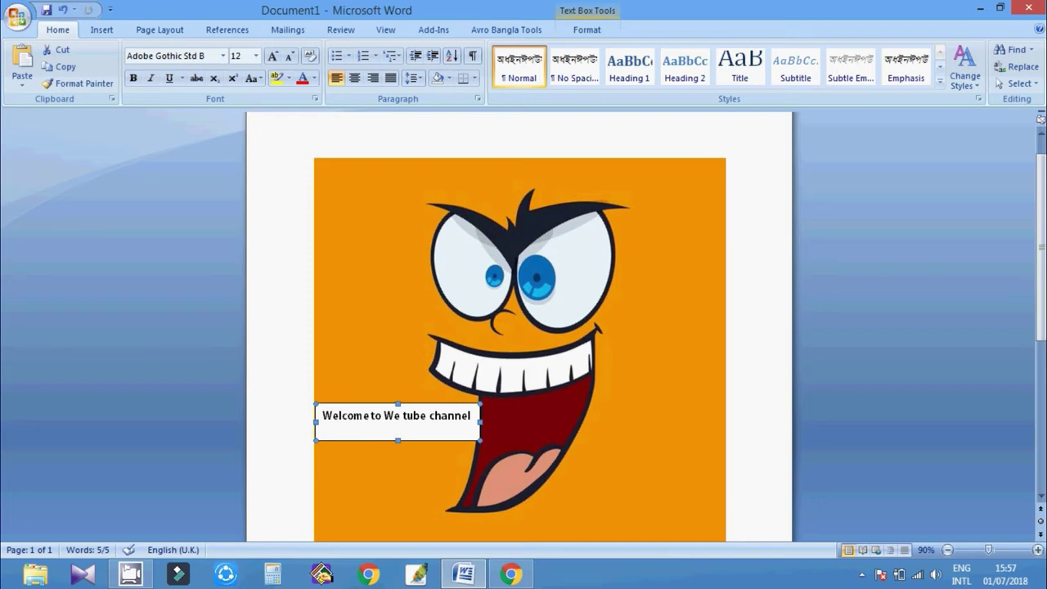
left_click(414, 415)
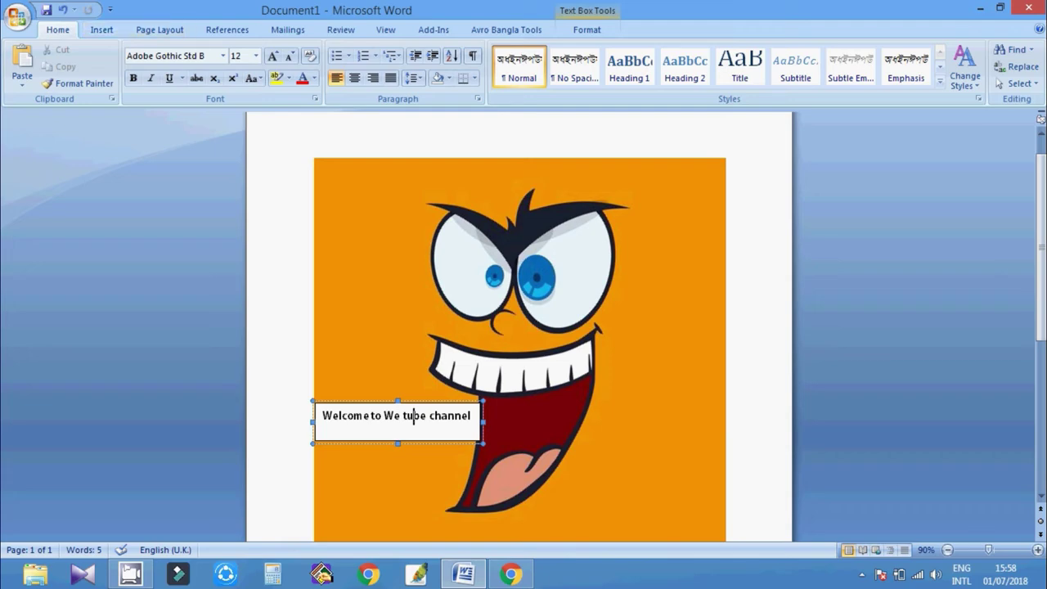
left_click(586, 29)
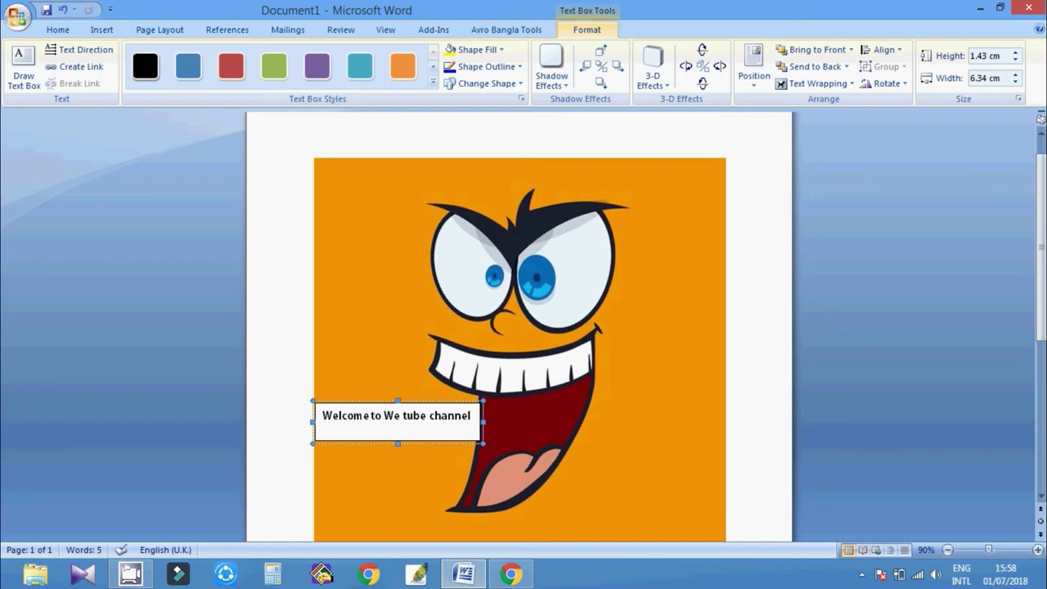
left_click(463, 402)
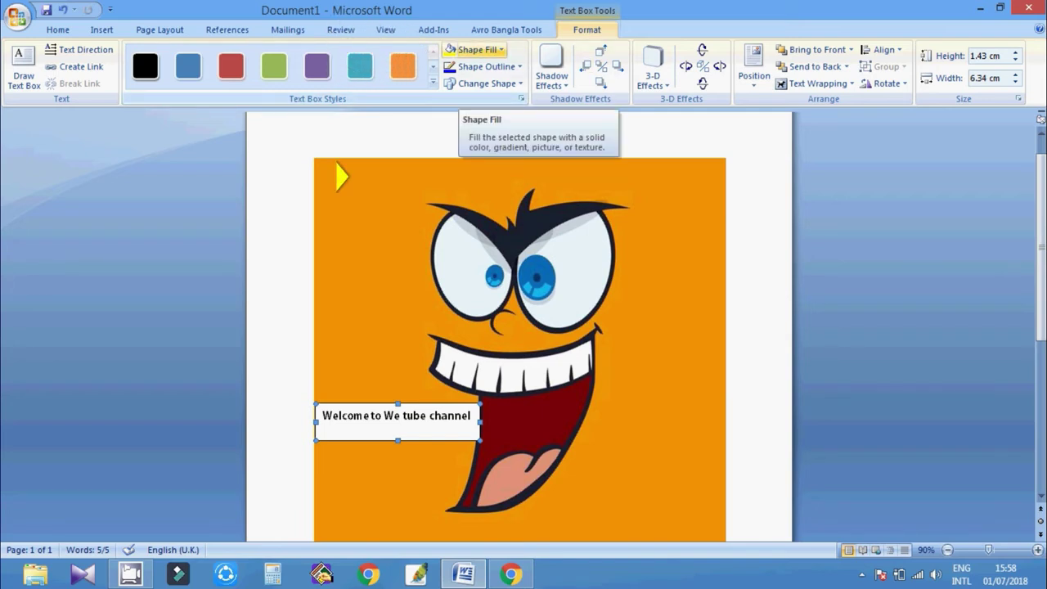
left_click(476, 50)
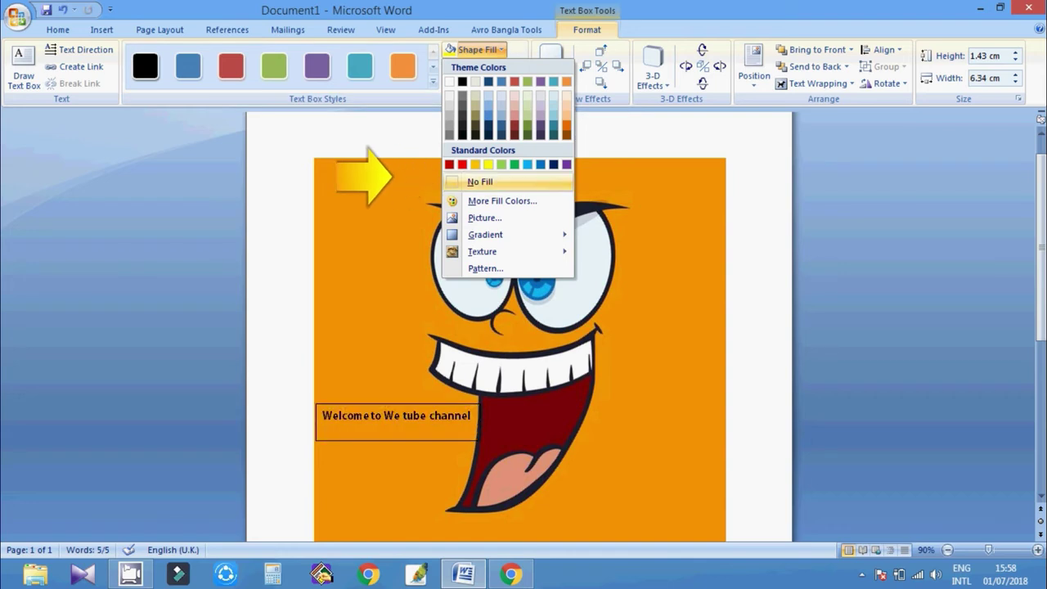
left_click(480, 181)
Step: Remove the border of the text box by applying No Outline
left_click(426, 416)
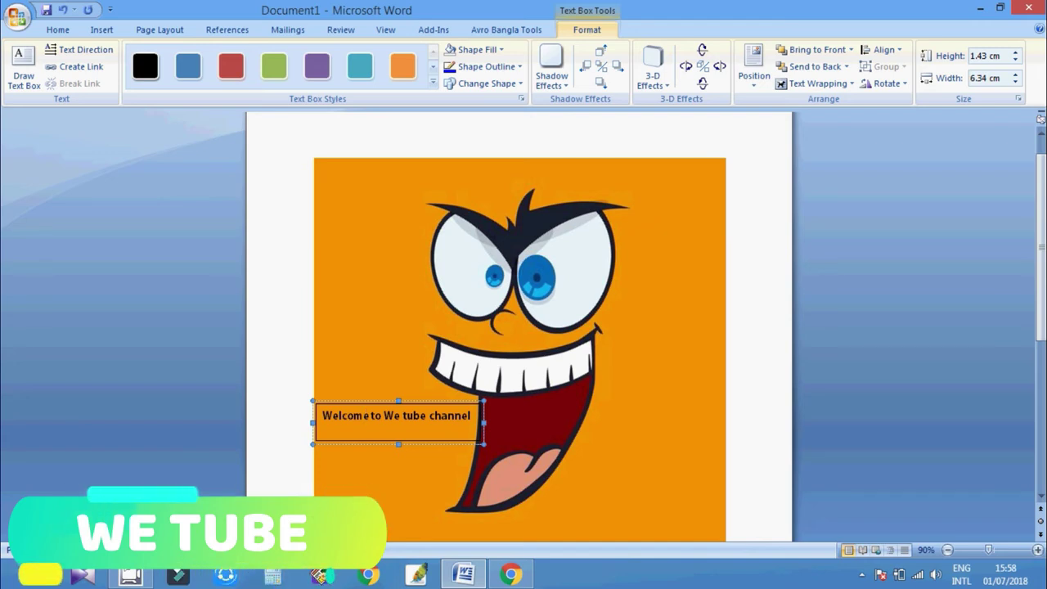
key("Escape")
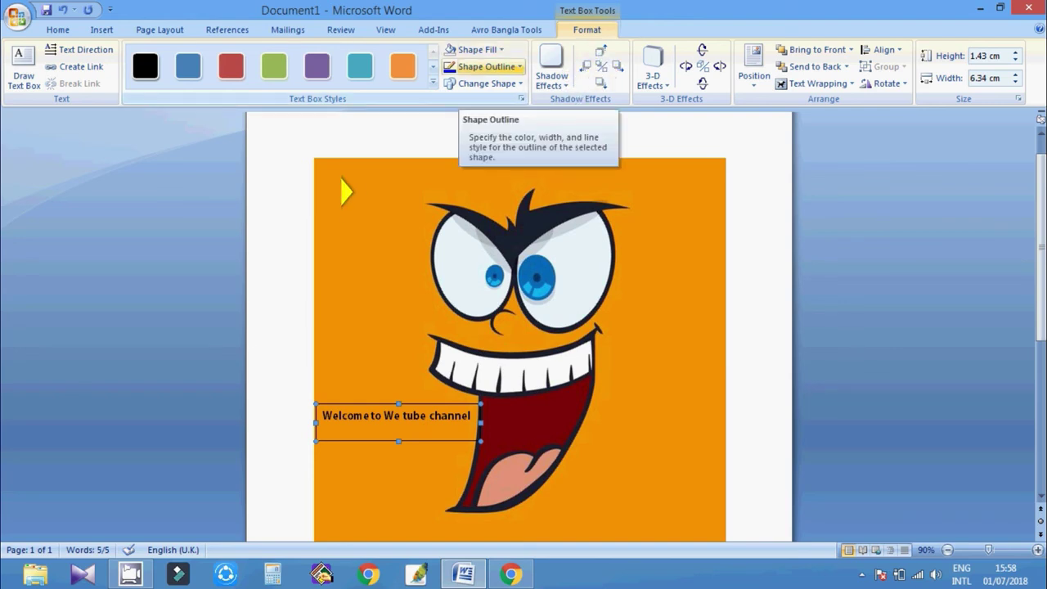
left_click(486, 66)
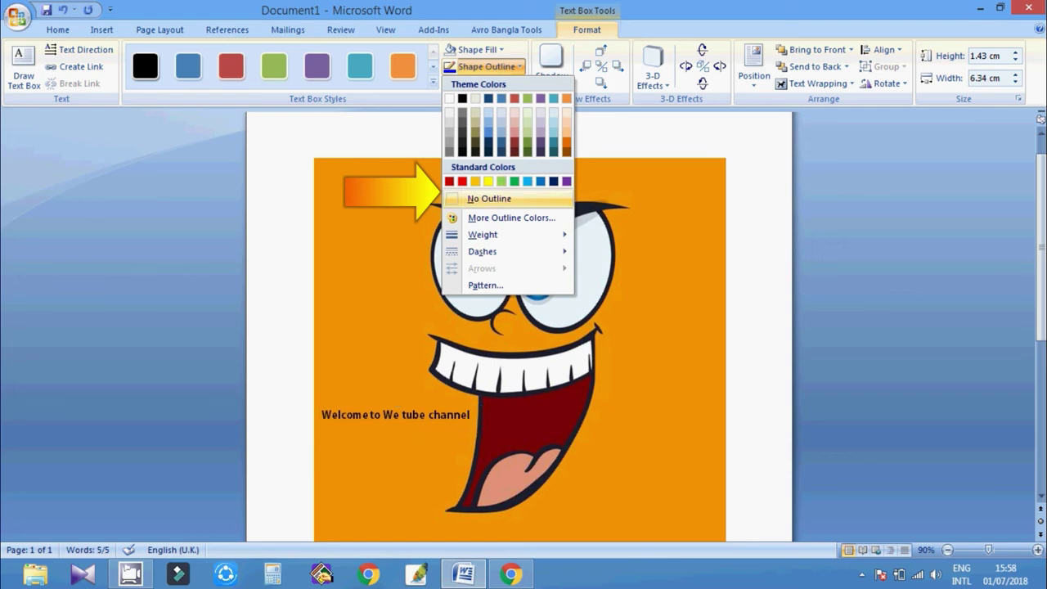
left_click(482, 198)
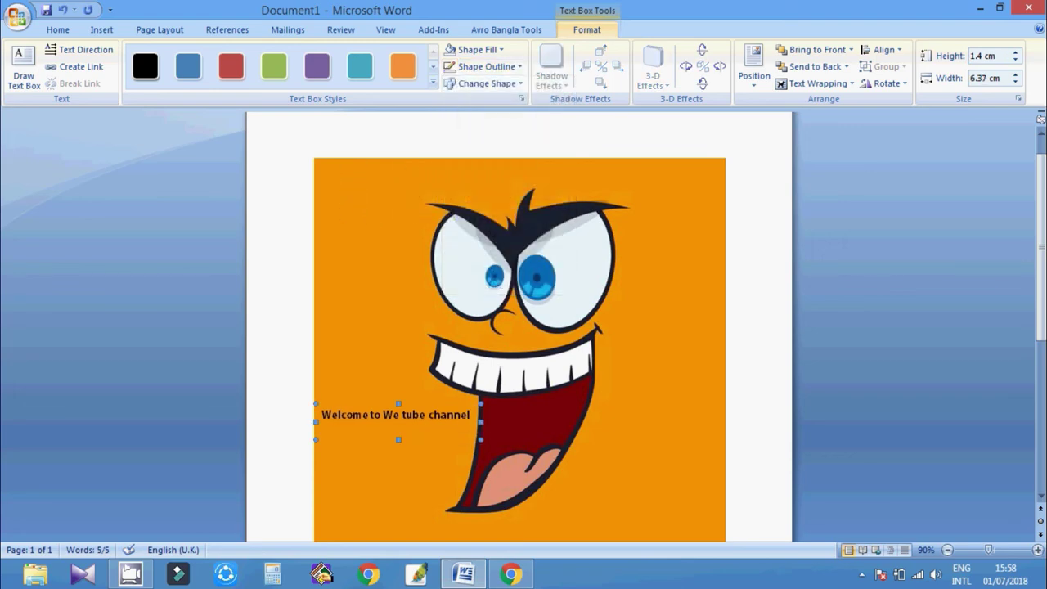
Step: Move the text box from beside the mouth up onto the cartoon's eyes
left_click(413, 414)
left_click(400, 478)
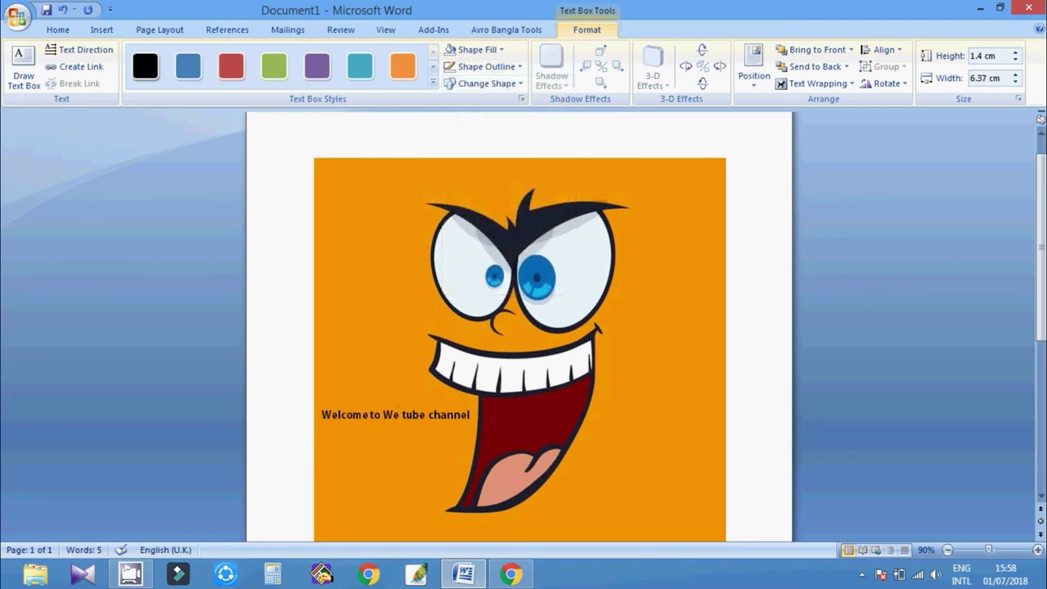
left_click_drag(398, 404, 515, 250)
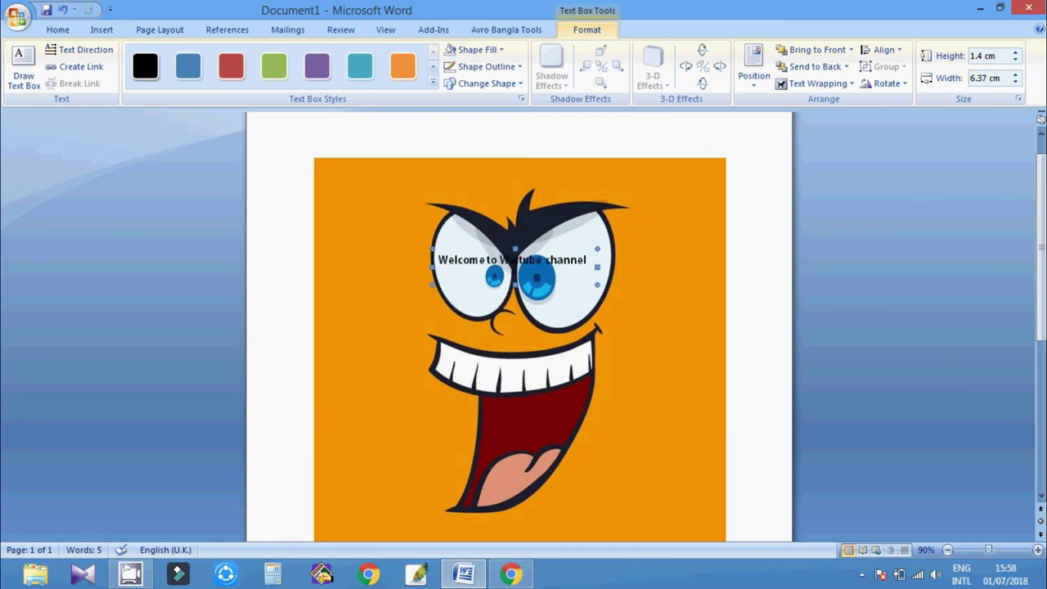
Step: Move the text box down from the eyes to the cartoon's nose, just above the teeth
left_click(491, 409)
left_click(537, 260)
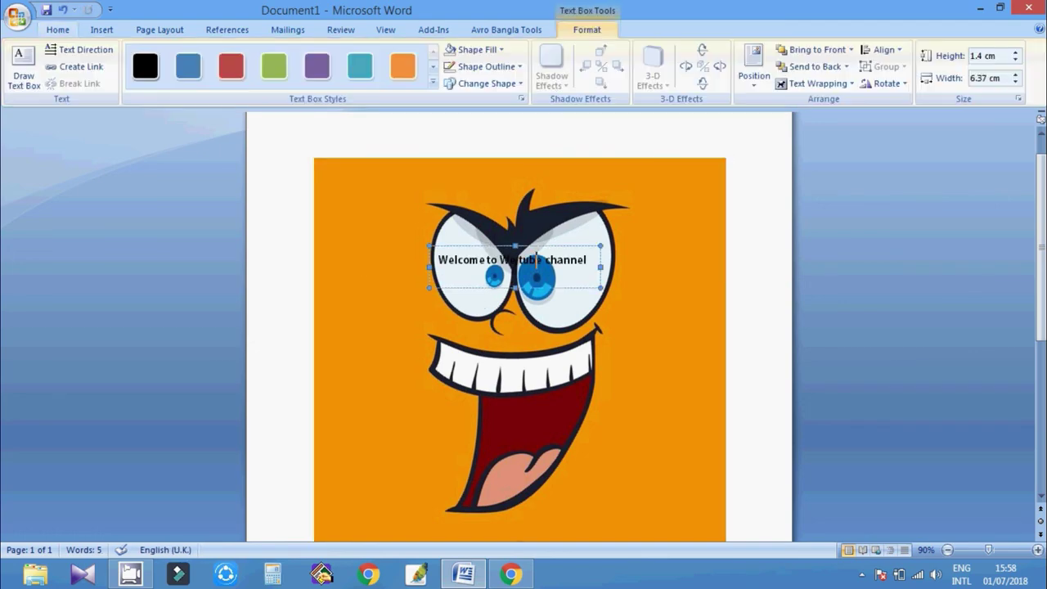
left_click(491, 409)
left_click(541, 260)
left_click(491, 409)
left_click_drag(596, 328, 597, 327)
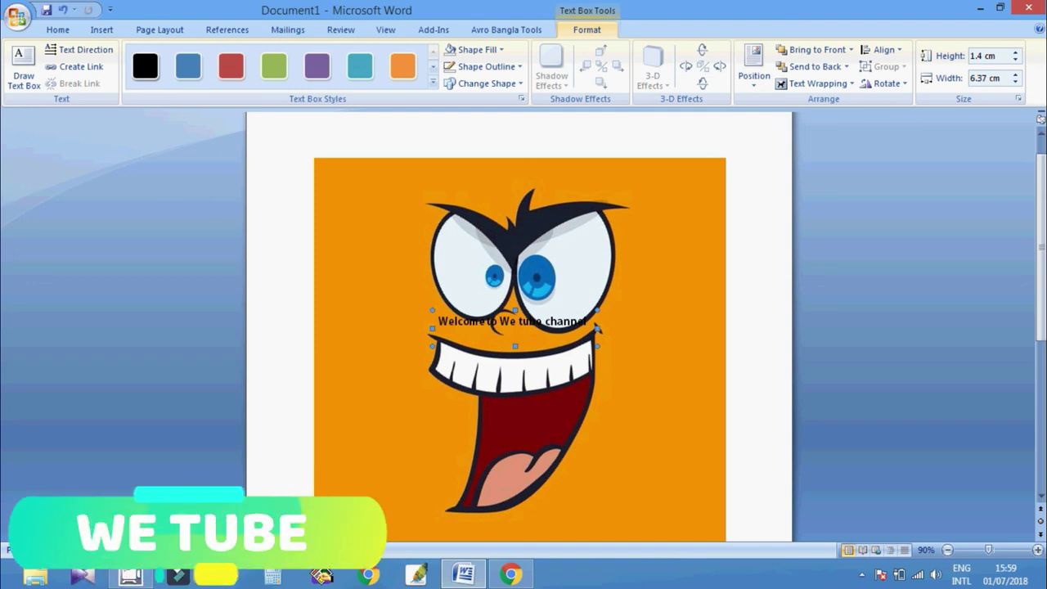
Step: Move the text box back up from the nose so the text runs across the cartoon's pupils
left_click(563, 322)
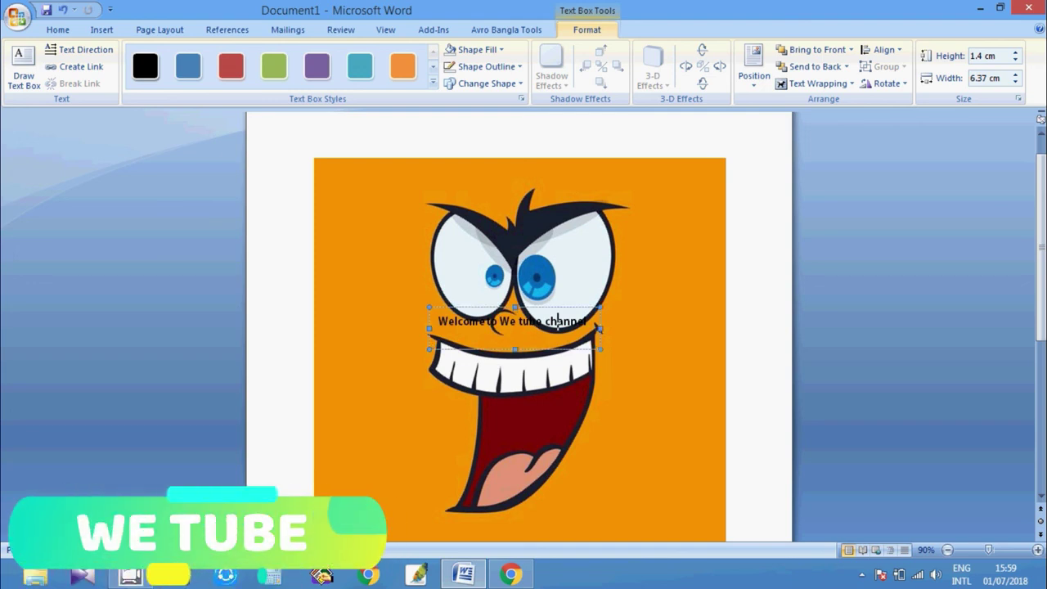
left_click_drag(562, 309, 562, 266)
left_click(563, 286)
left_click_drag(562, 305, 567, 295)
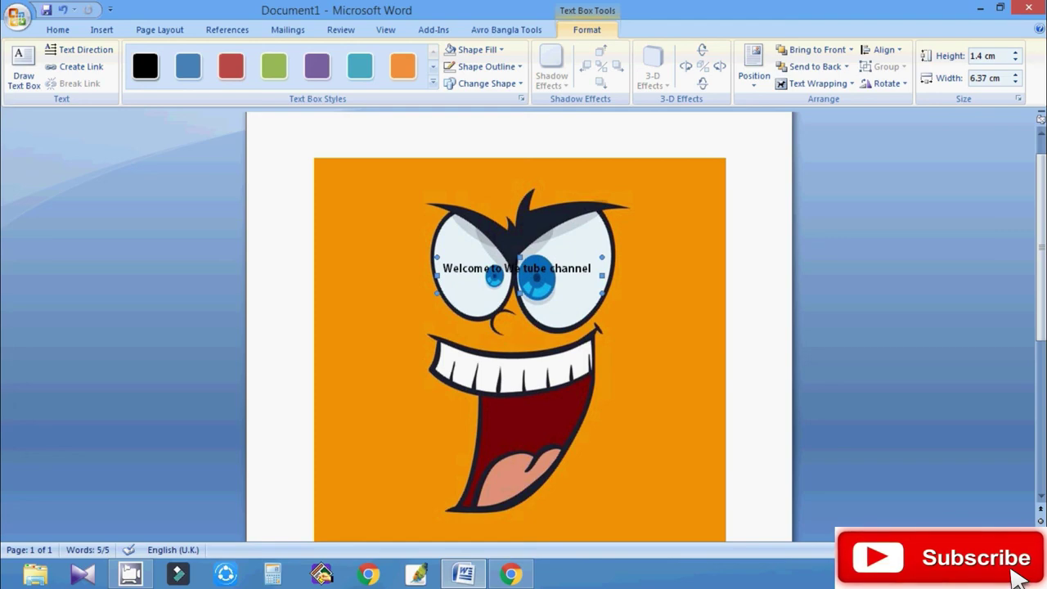